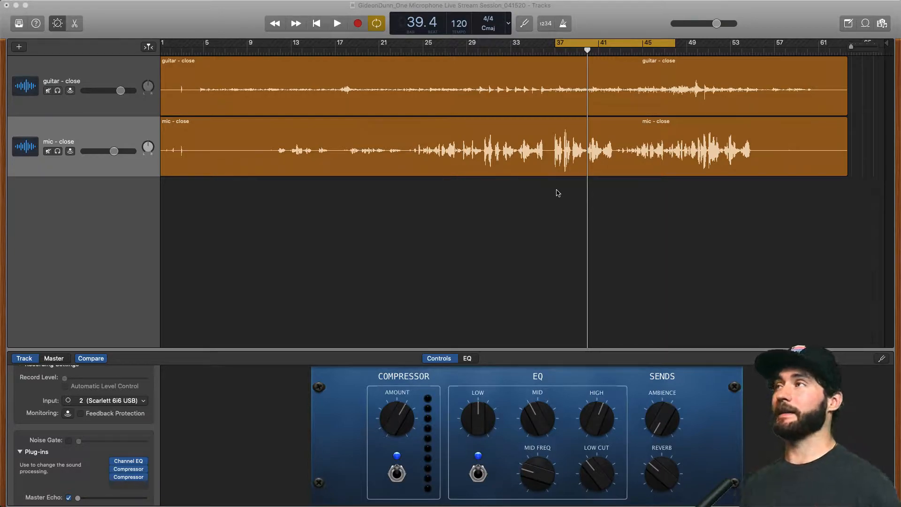
Play part of the looped section with the guitar and mic tracks, and stop playback
{"action": "key", "text": "space"}
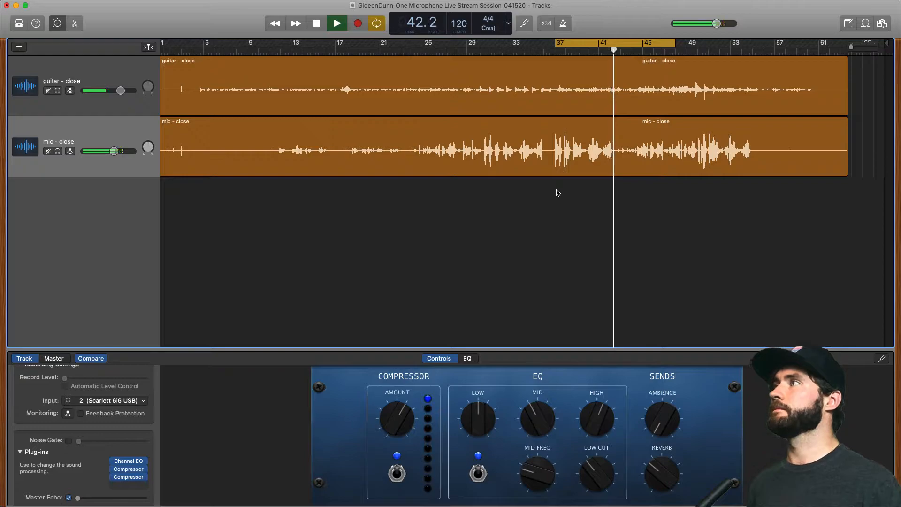
{"action": "key", "text": "space"}
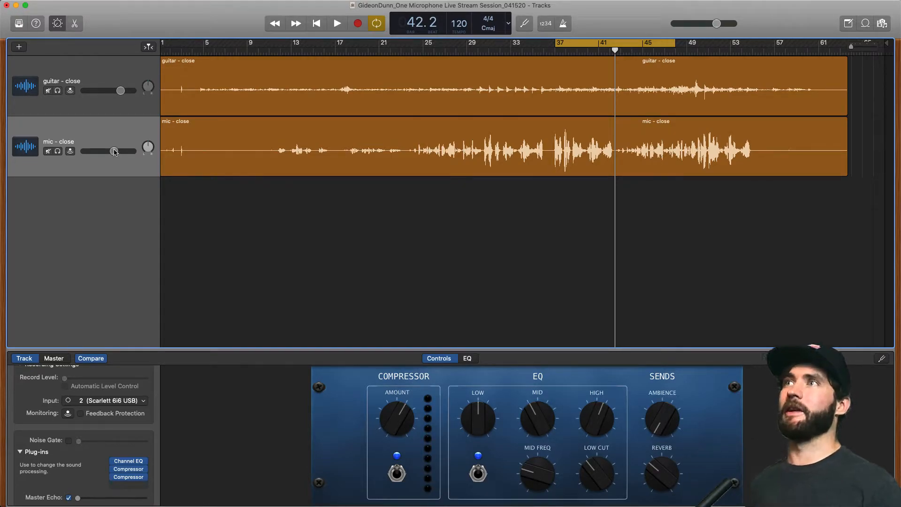
Create a new track with duplicate settings from the "mic - close" track
{"action": "left_click", "coordinate": [101, 133]}
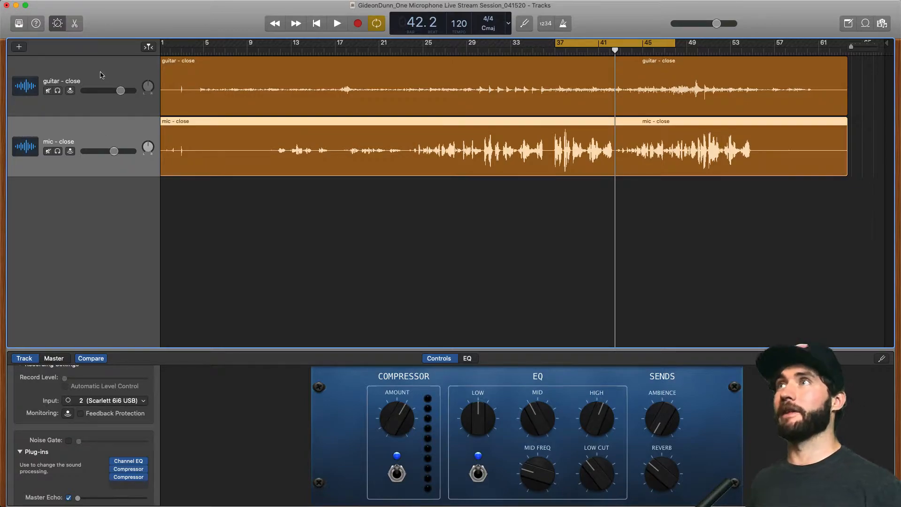
{"action": "left_click", "coordinate": [102, 75]}
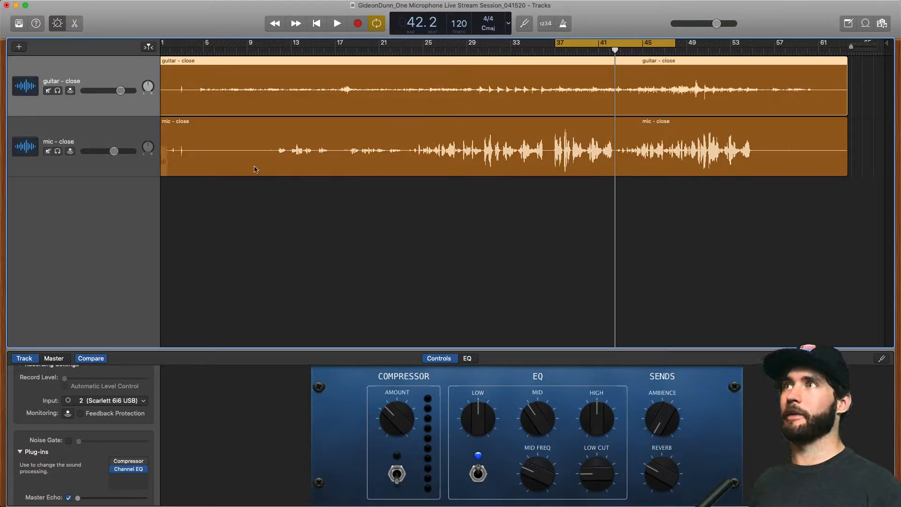
{"action": "left_click", "coordinate": [119, 132]}
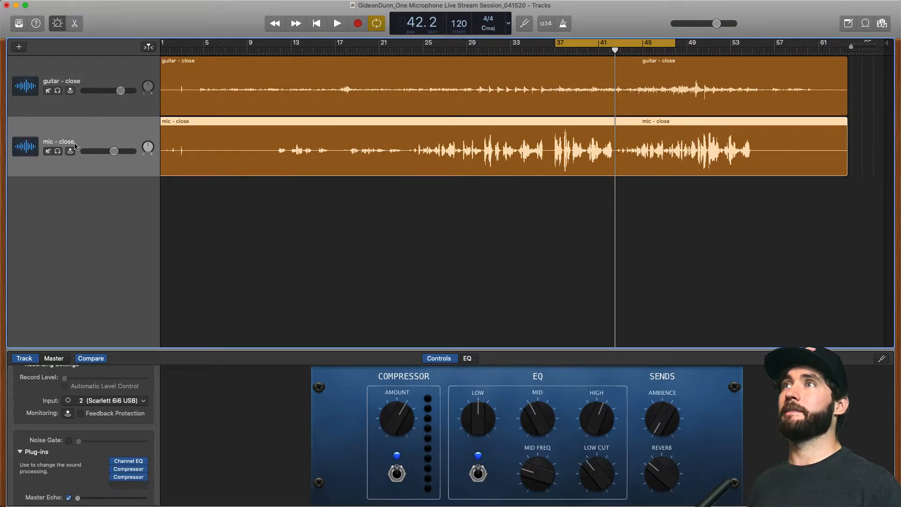
{"action": "right_click", "coordinate": [107, 134]}
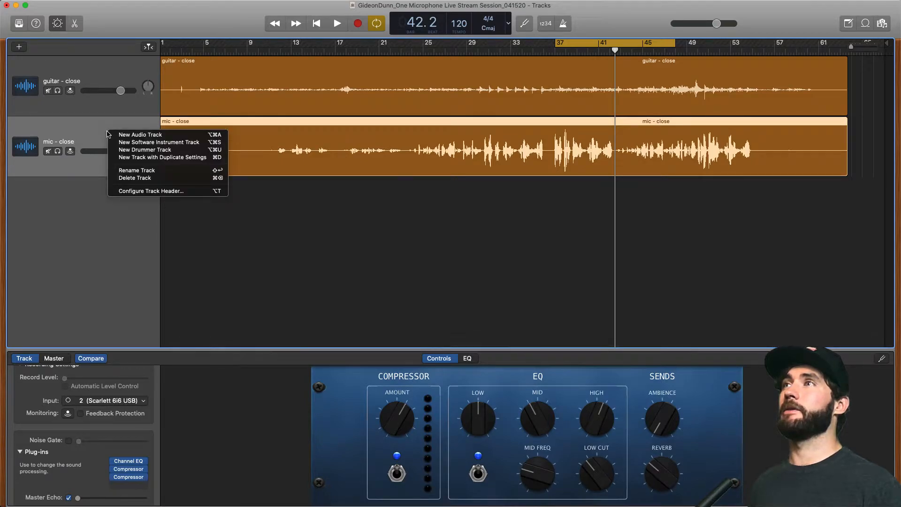
{"action": "left_click", "coordinate": [149, 158]}
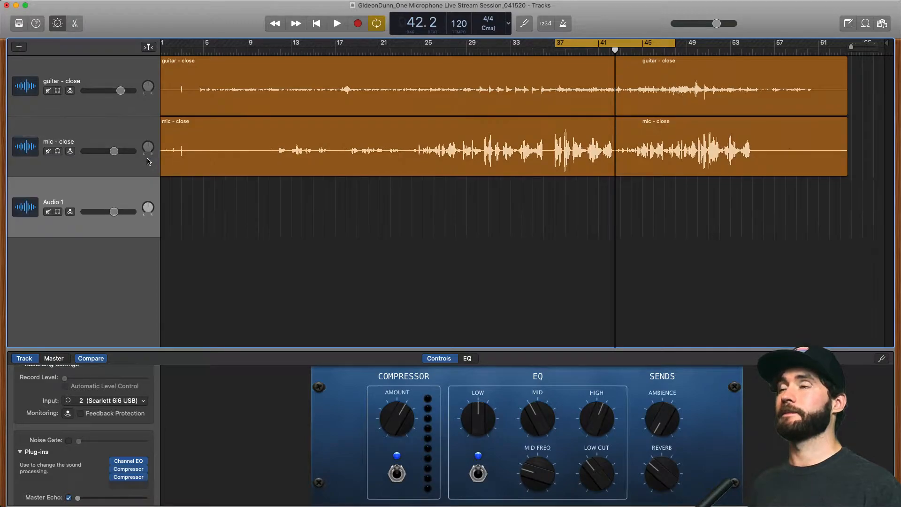
Rename the new track "Vocal Slap Back" and copy the "mic - close" region onto it at the same start position
{"action": "key", "text": "b"}
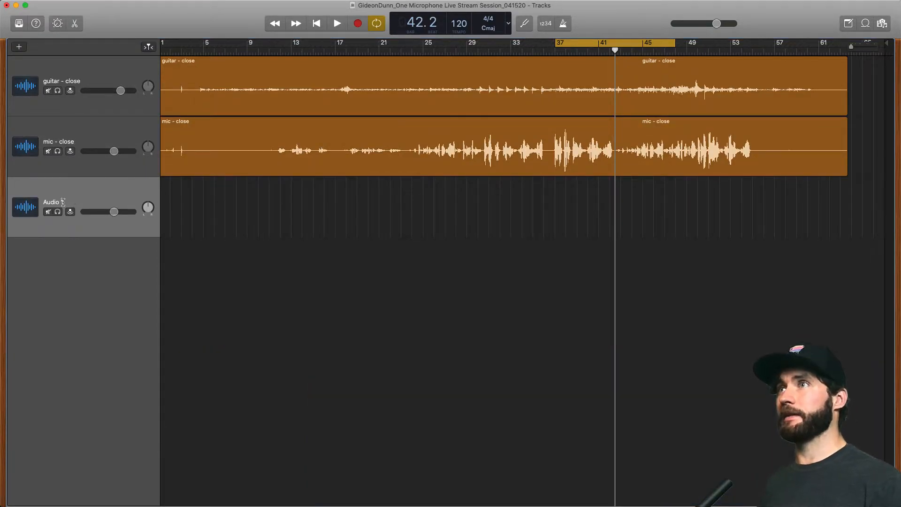
{"action": "double_click", "coordinate": [63, 202]}
{"action": "type", "text": "Vocal Slap Back"}
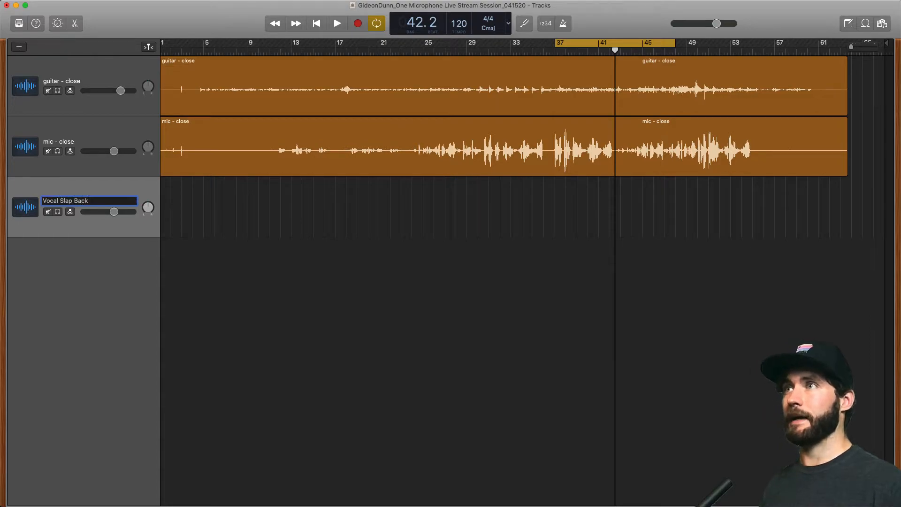
{"action": "key", "text": "Return"}
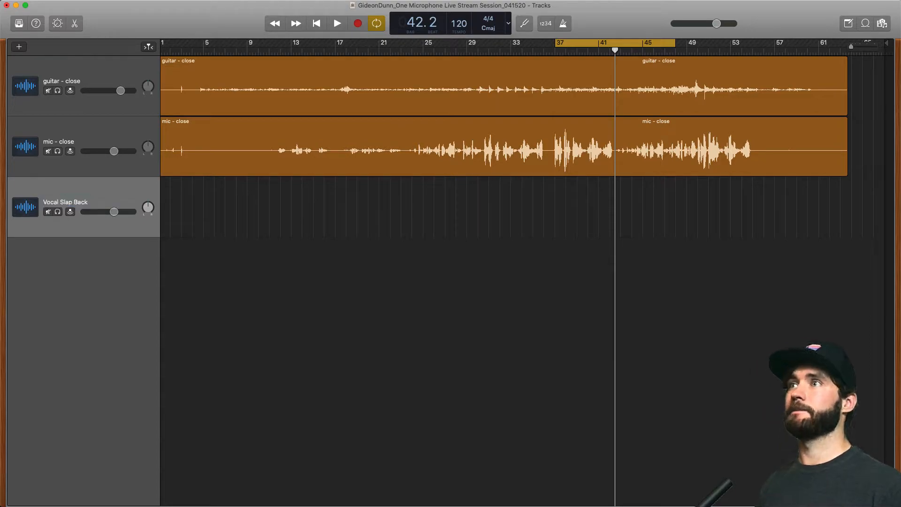
{"action": "left_click", "coordinate": [434, 149]}
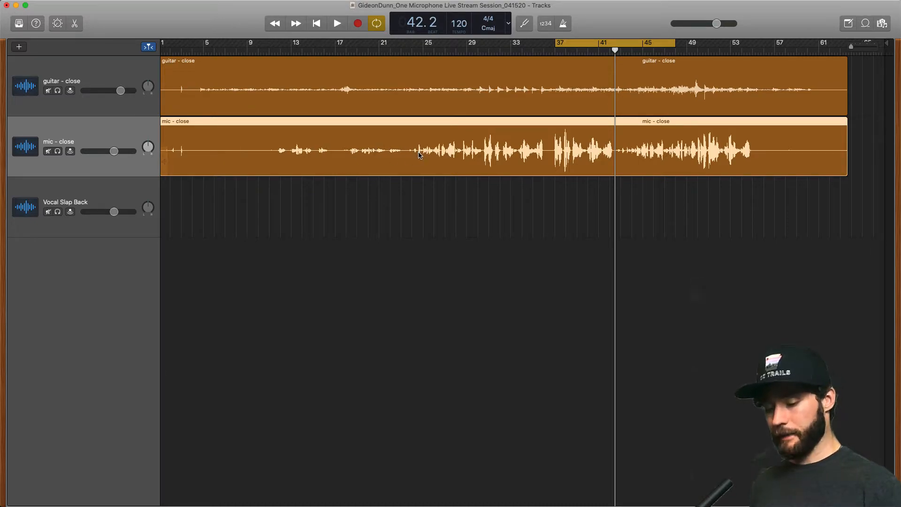
{"action": "left_click_drag", "start_coordinate": [419, 155], "coordinate": [417, 186]}
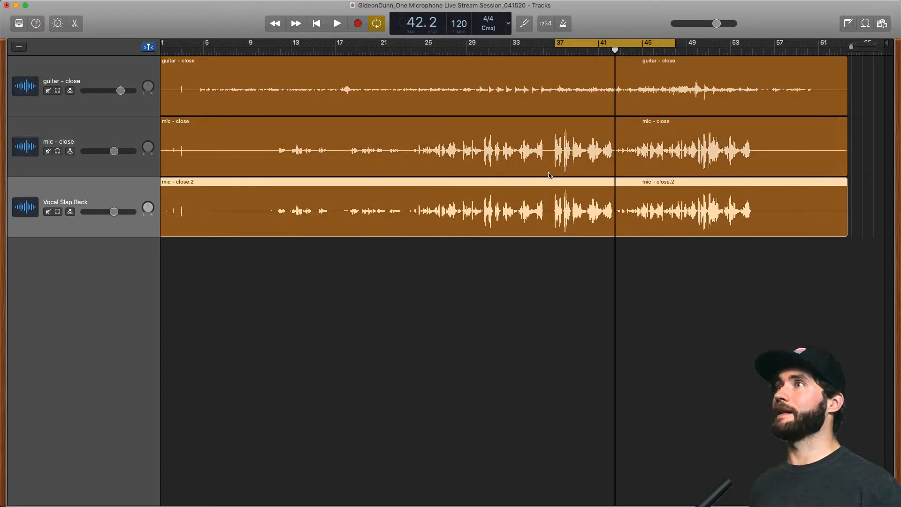
Replace the second Compressor plug-in on the Vocal Slap Back track with a Tape Delay
{"action": "double_click", "coordinate": [93, 190]}
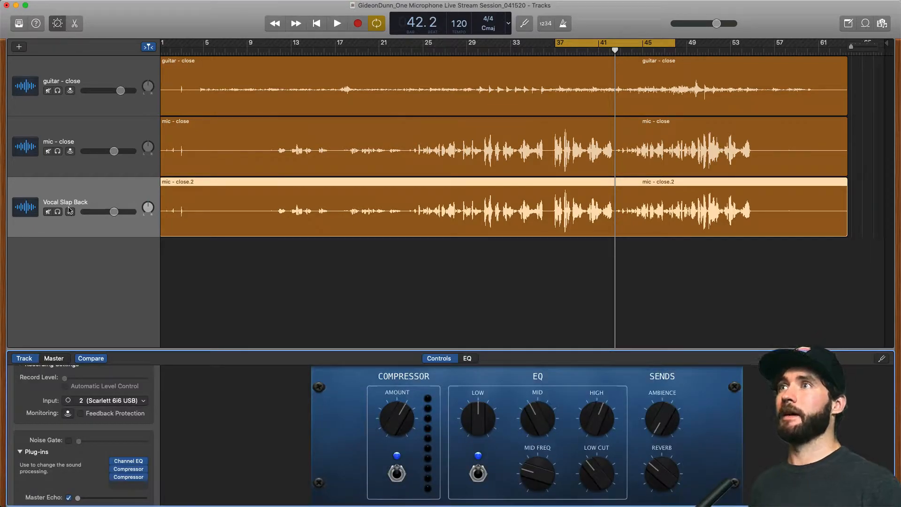
{"action": "mouse_move", "coordinate": [127, 482]}
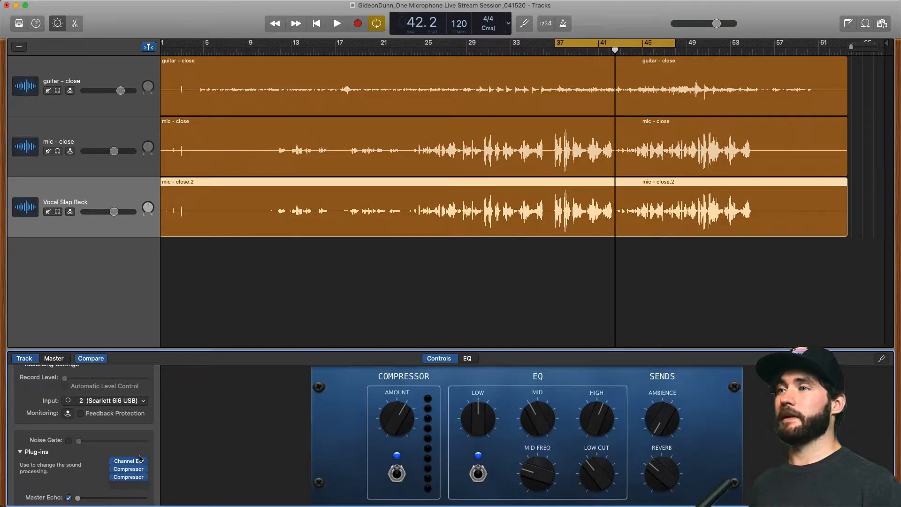
{"action": "left_click", "coordinate": [144, 478]}
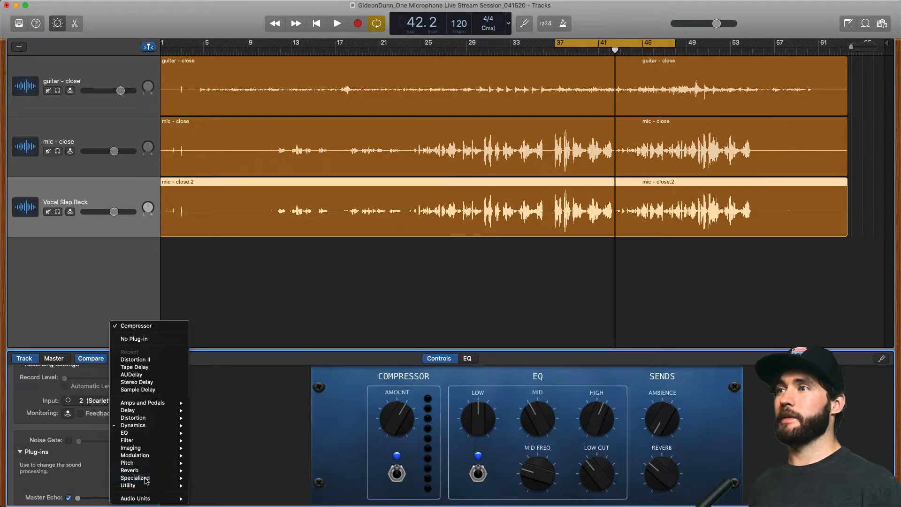
{"action": "left_click", "coordinate": [144, 339]}
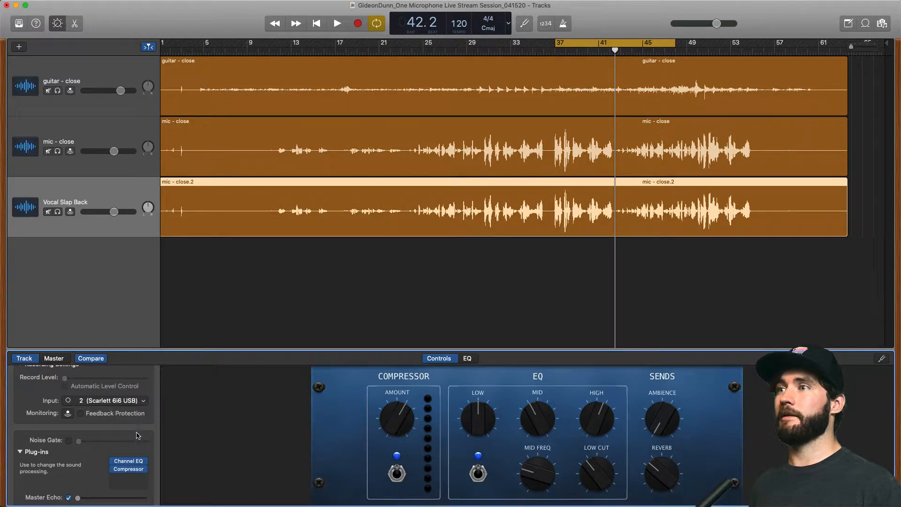
{"action": "left_click", "coordinate": [139, 480]}
{"action": "mouse_move", "coordinate": [143, 500]}
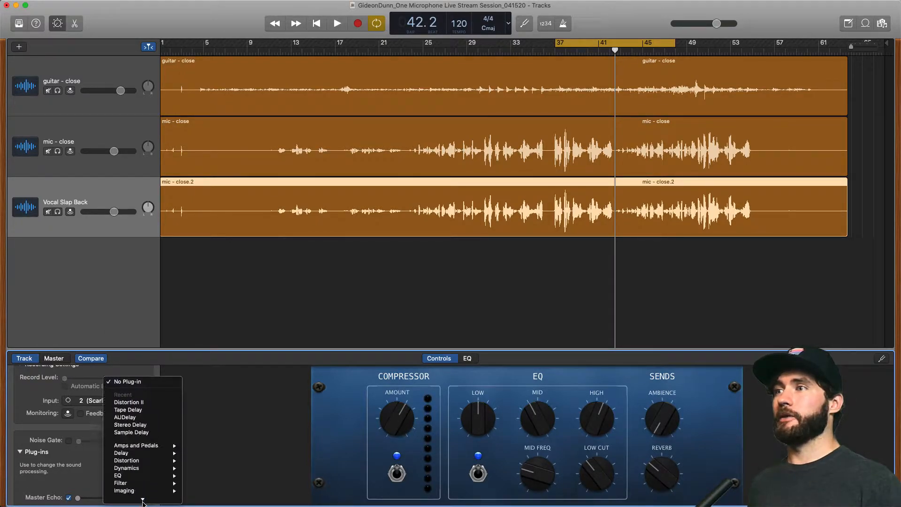
{"action": "mouse_move", "coordinate": [138, 412]}
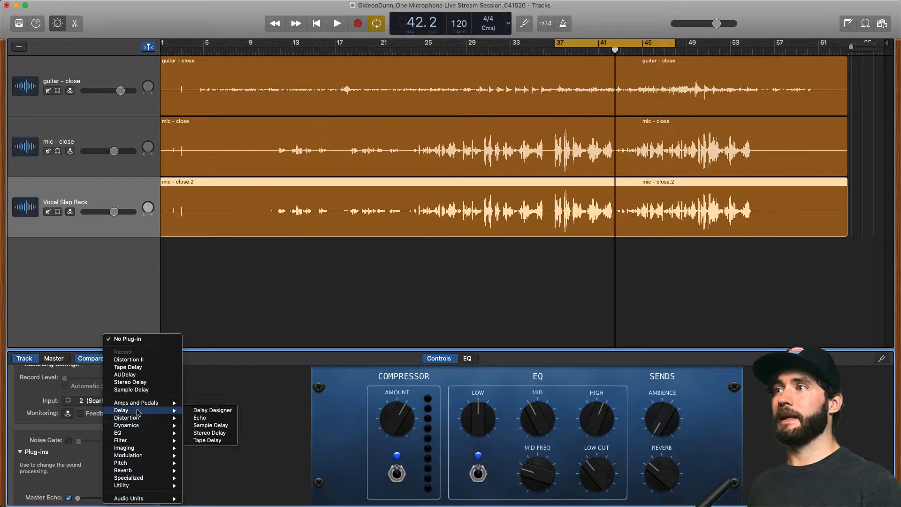
{"action": "left_click", "coordinate": [207, 440]}
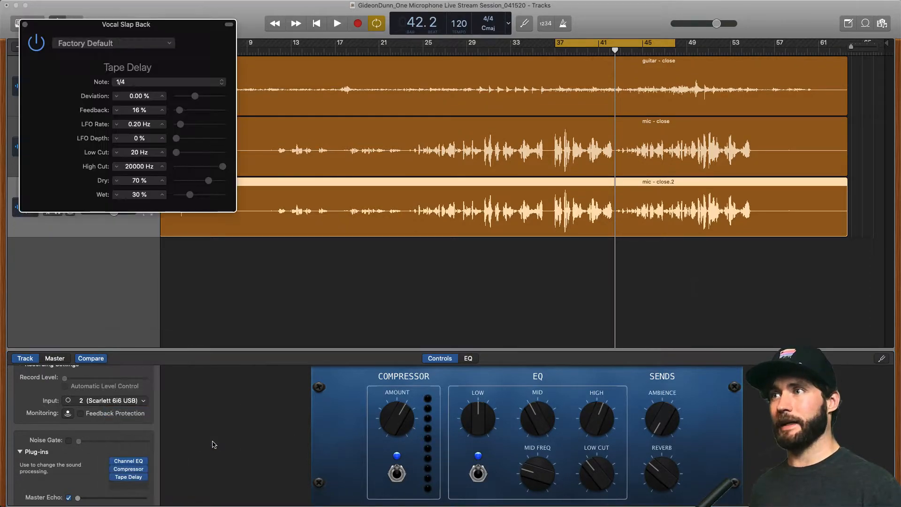
Set the Tape Delay's note value to 1/16 and move its window clear of the track headers
{"action": "left_click", "coordinate": [175, 86]}
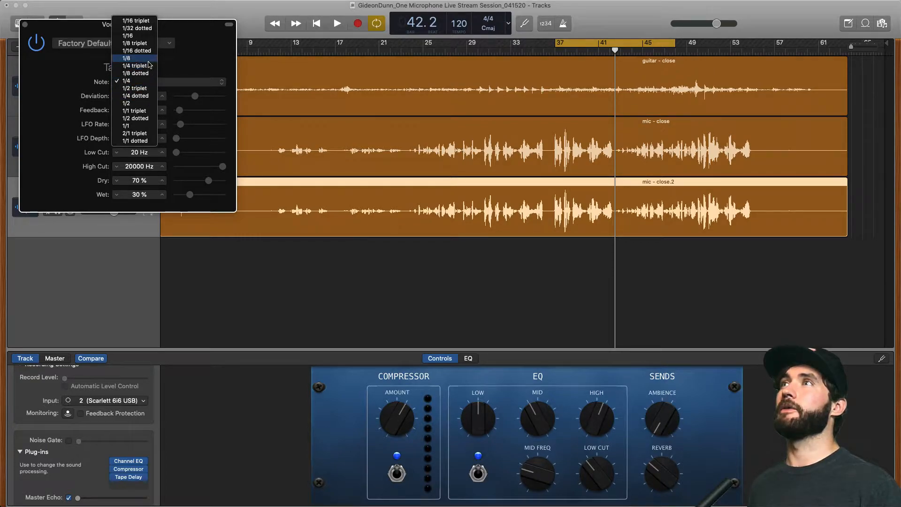
{"action": "left_click", "coordinate": [136, 37]}
{"action": "left_click_drag", "start_coordinate": [179, 31], "coordinate": [446, 148]}
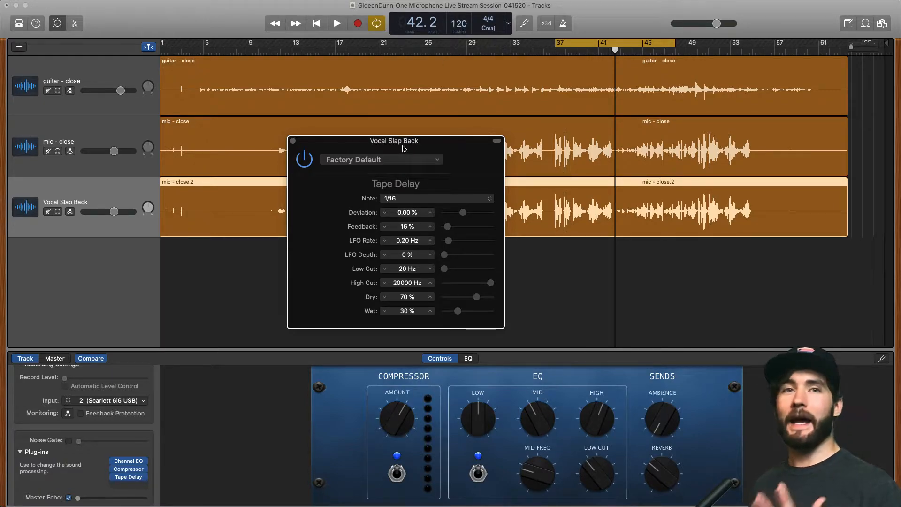
{"action": "left_click_drag", "start_coordinate": [422, 147], "coordinate": [423, 151]}
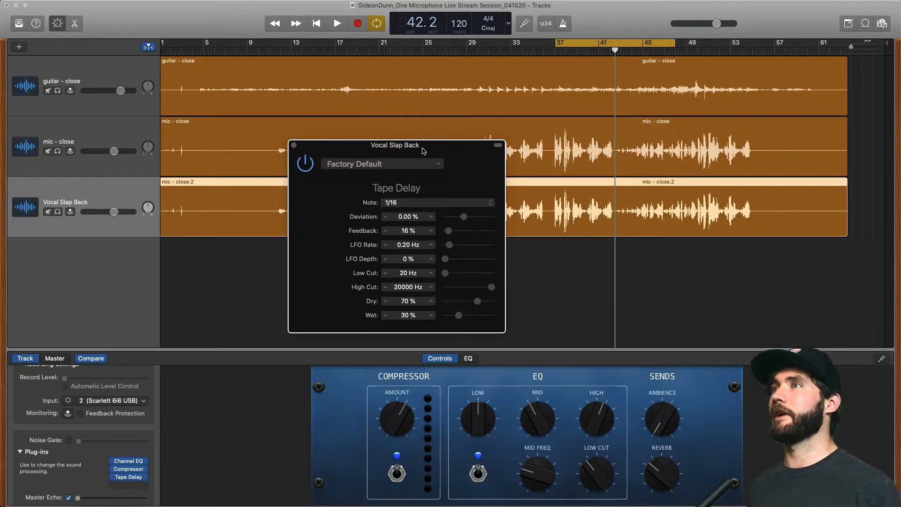
Solo the Vocal Slap Back track and set the Tape Delay's deviation to +10.00% while listening to playback
{"action": "left_click", "coordinate": [58, 212]}
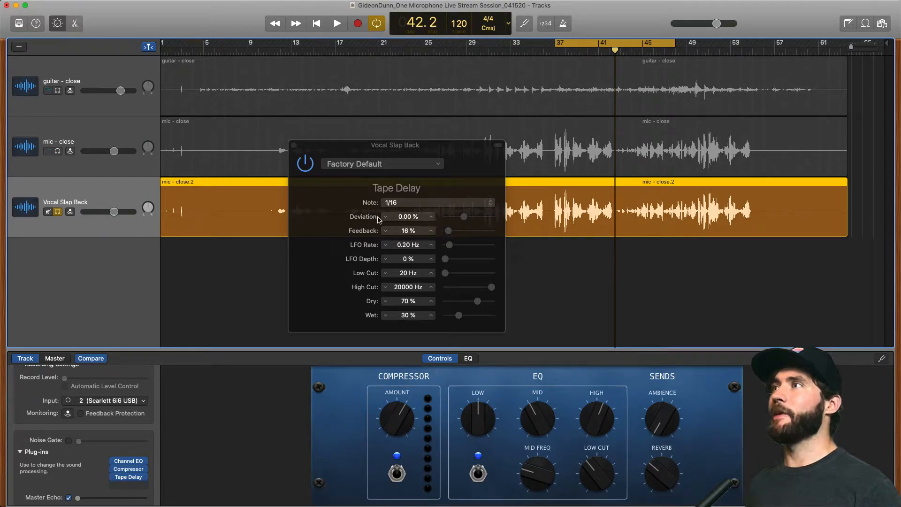
{"action": "mouse_move", "coordinate": [464, 217]}
{"action": "left_mouse_down"}
{"action": "mouse_move", "coordinate": [478, 218]}
{"action": "mouse_move", "coordinate": [451, 221]}
{"action": "mouse_move", "coordinate": [464, 220]}
{"action": "left_mouse_up"}
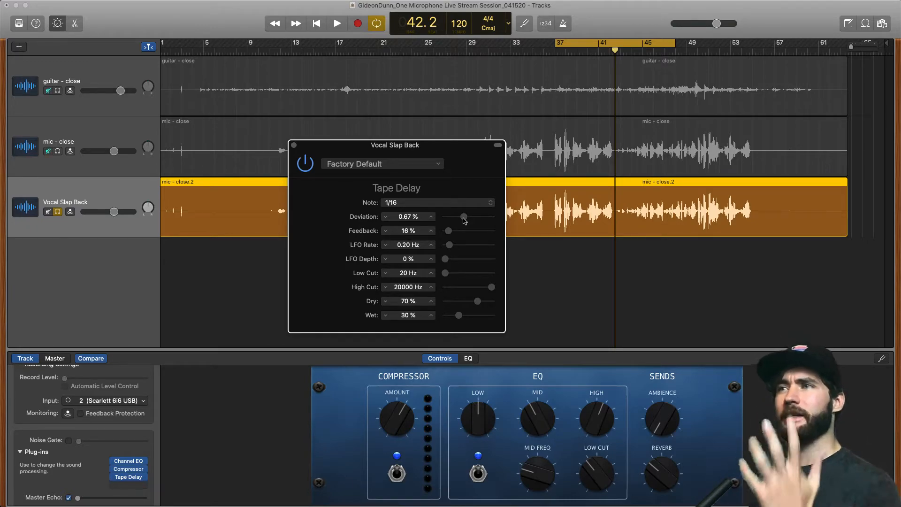
{"action": "left_click_drag", "start_coordinate": [464, 221], "coordinate": [464, 220]}
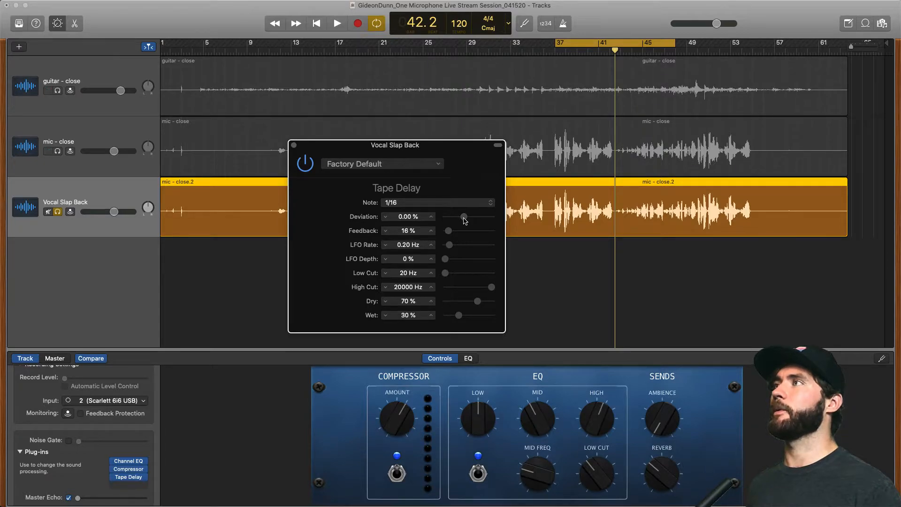
{"action": "key", "text": "space"}
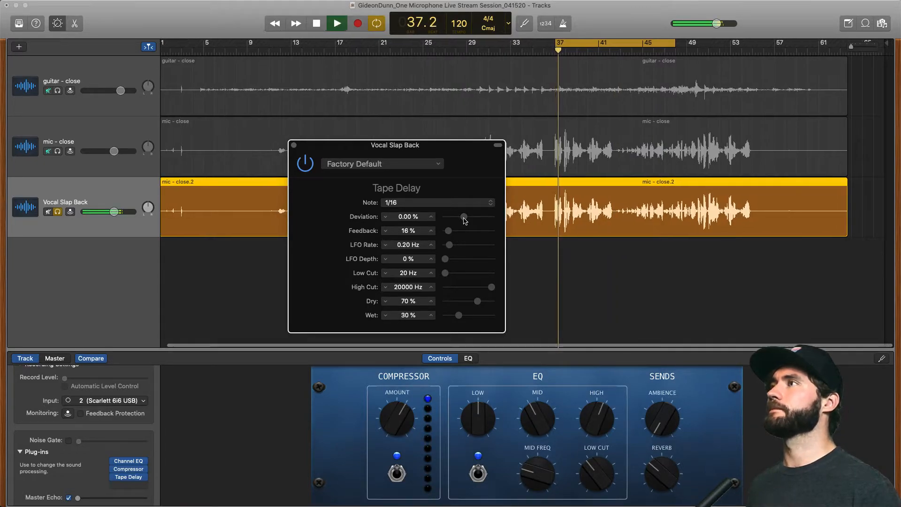
{"action": "left_click_drag", "start_coordinate": [465, 220], "coordinate": [471, 221]}
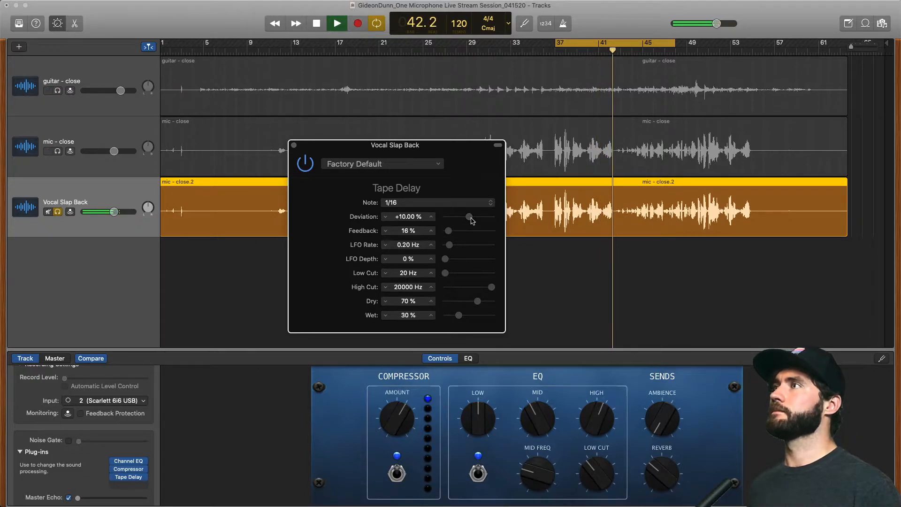
{"action": "key", "text": "space"}
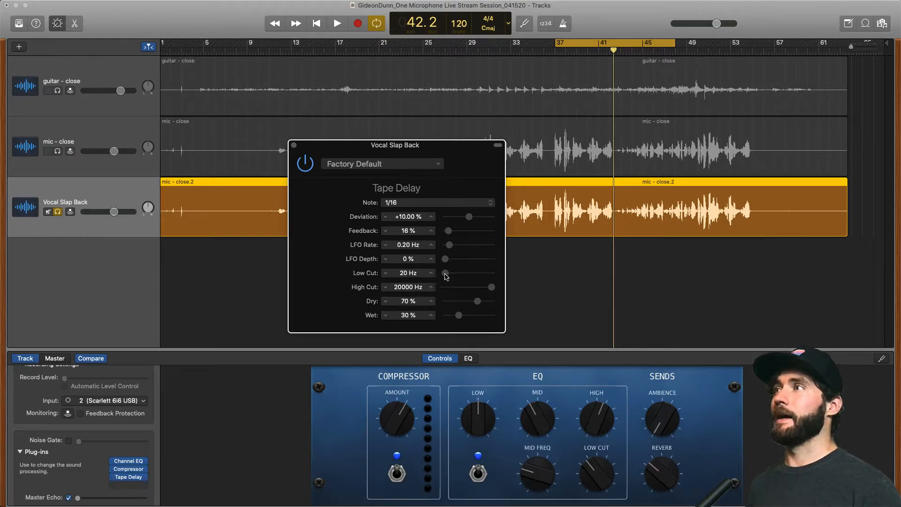
Set the Tape Delay's low cut to 200 Hz and its high cut to 5600 Hz
{"action": "left_click_drag", "start_coordinate": [446, 275], "coordinate": [462, 275]}
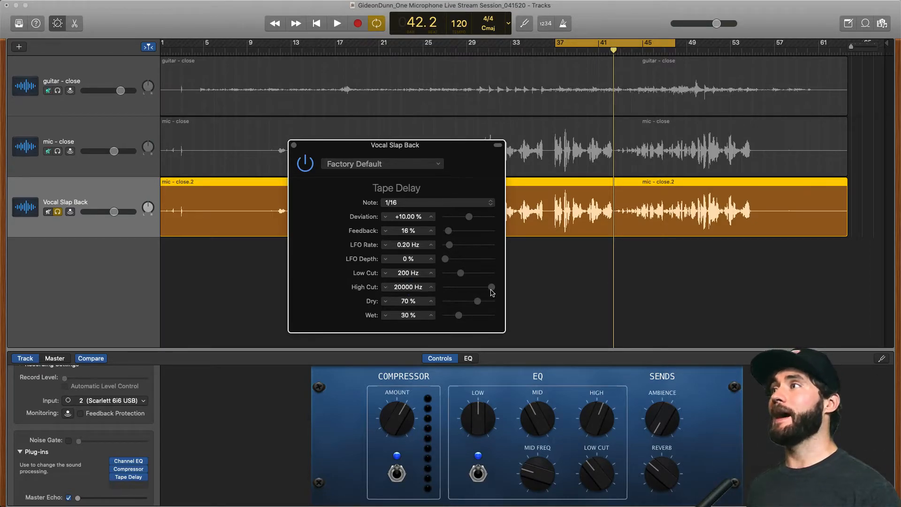
{"action": "left_click_drag", "start_coordinate": [494, 291], "coordinate": [485, 291]}
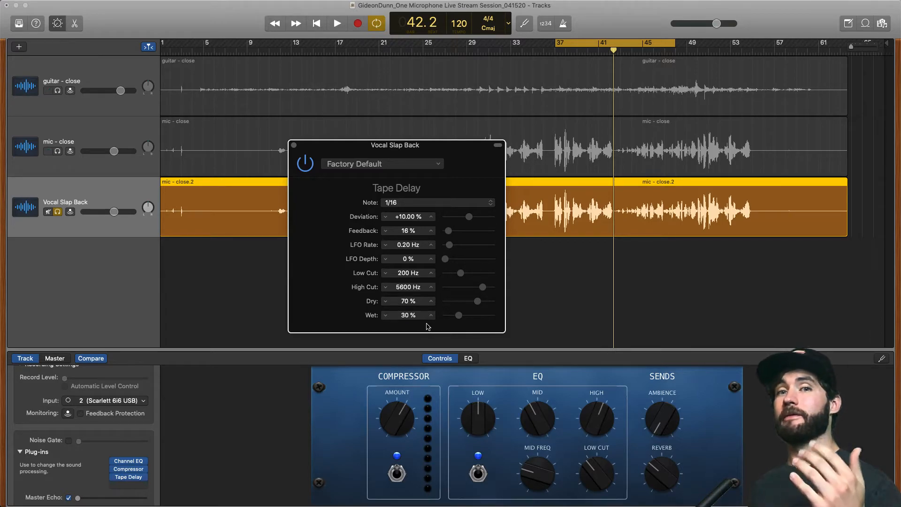
Set the Tape Delay's dry level to 0% and wet level to 100%, and audition the delayed signal alone
{"action": "left_click_drag", "start_coordinate": [478, 303], "coordinate": [493, 316]}
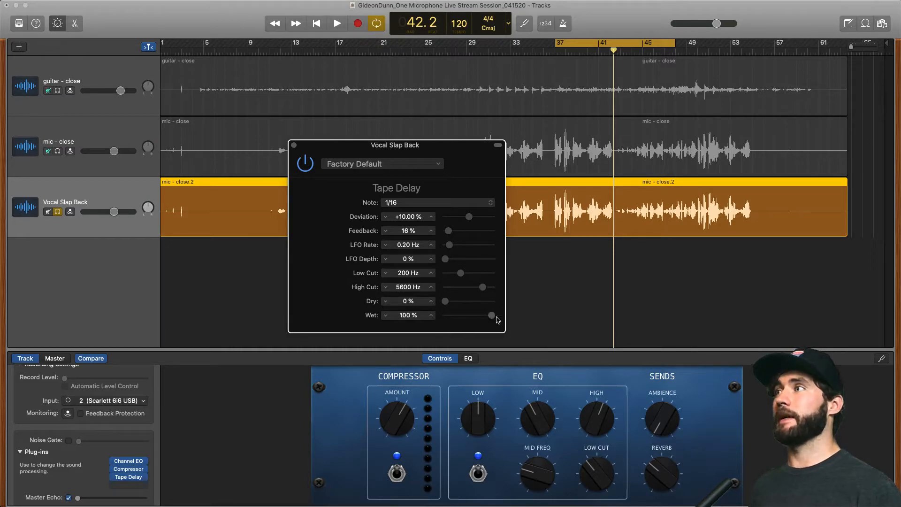
{"action": "key", "text": "space"}
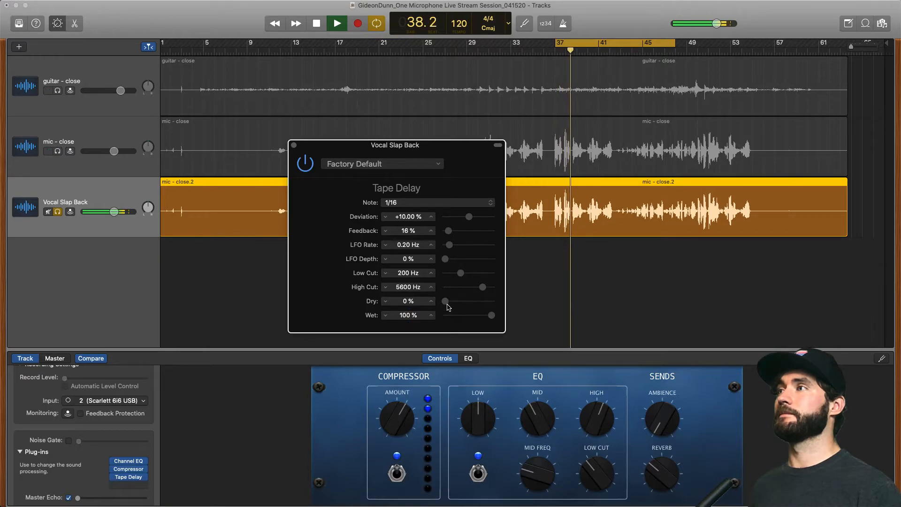
{"action": "key", "text": "space"}
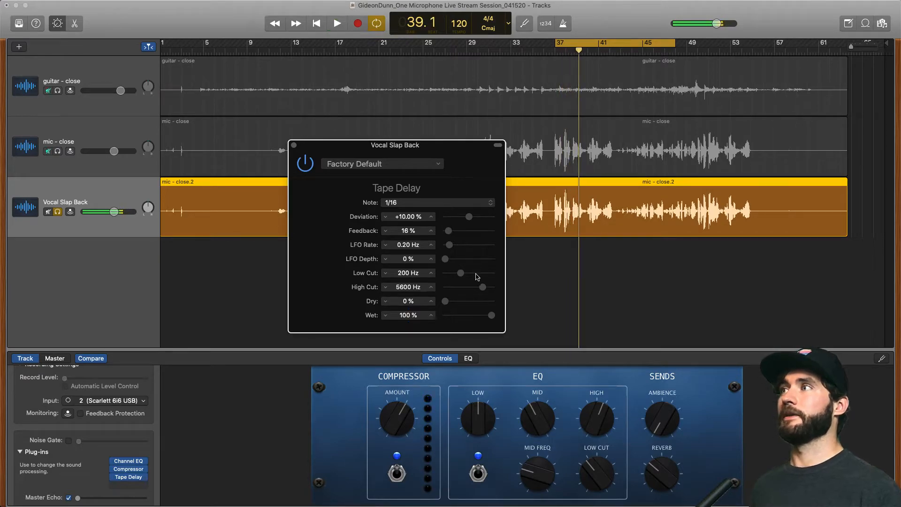
Set the Tape Delay's dry level to 100% and wet level to 0%, and audition the vocal without the delay
{"action": "left_click_drag", "start_coordinate": [492, 317], "coordinate": [511, 309]}
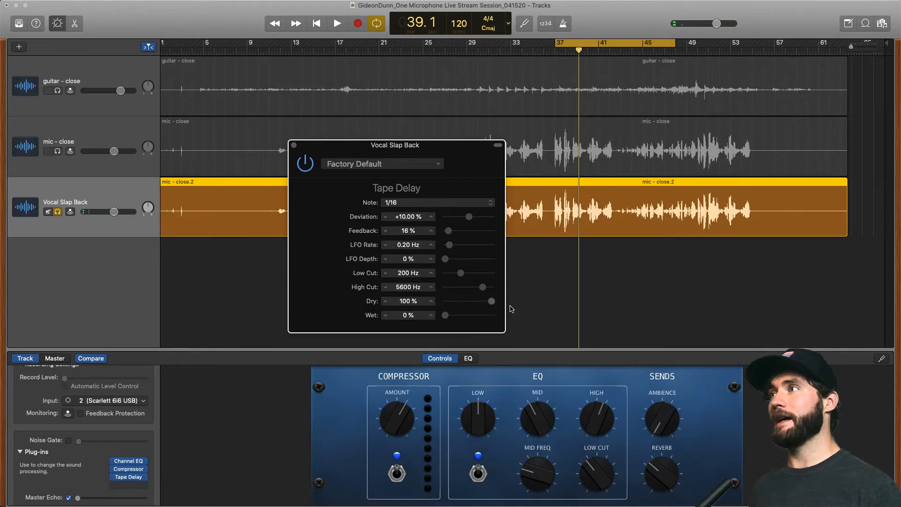
{"action": "key", "text": "space"}
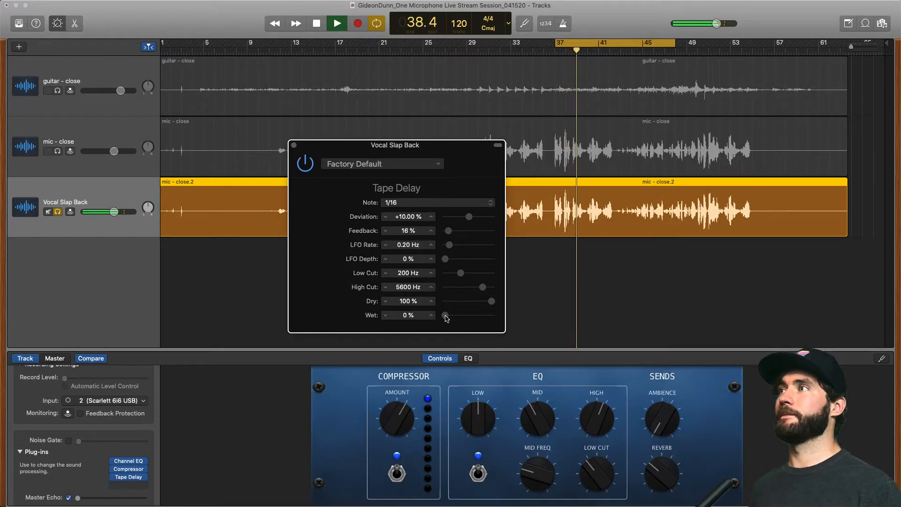
{"action": "key", "text": "space"}
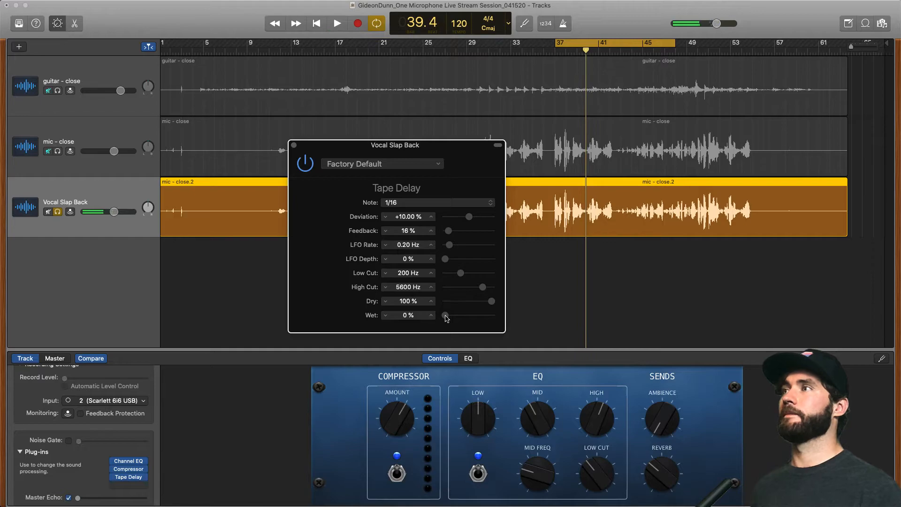
Set the Tape Delay to 0% dry, 100% wet and 22% feedback, and close its window
{"action": "left_click_drag", "start_coordinate": [492, 302], "coordinate": [525, 320]}
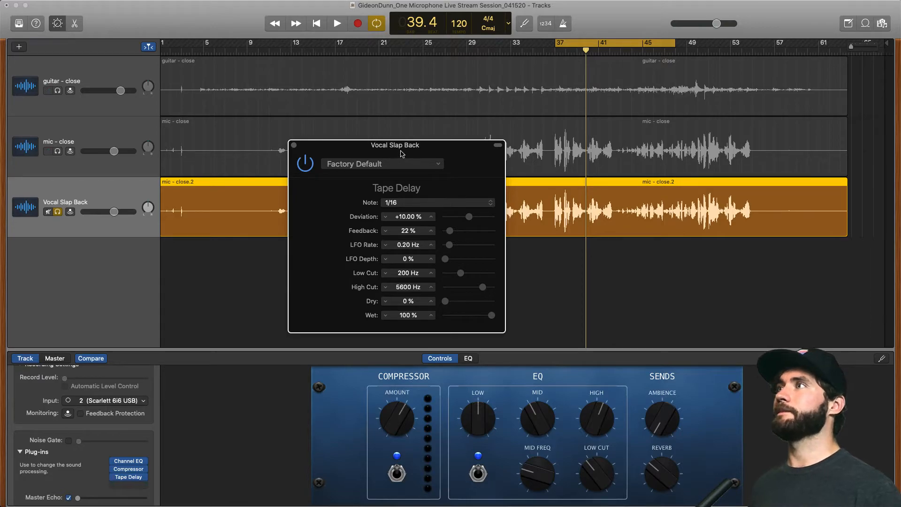
{"action": "left_click_drag", "start_coordinate": [400, 151], "coordinate": [386, 156]}
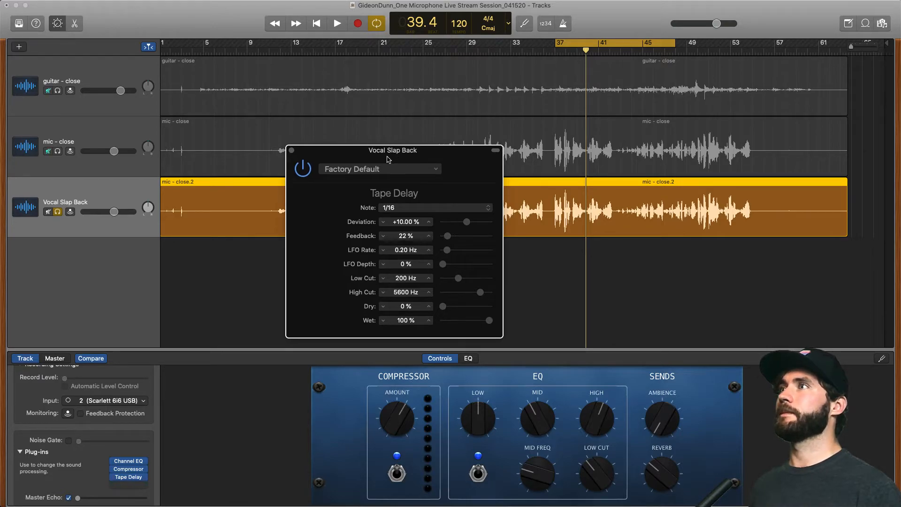
{"action": "left_click", "coordinate": [292, 150]}
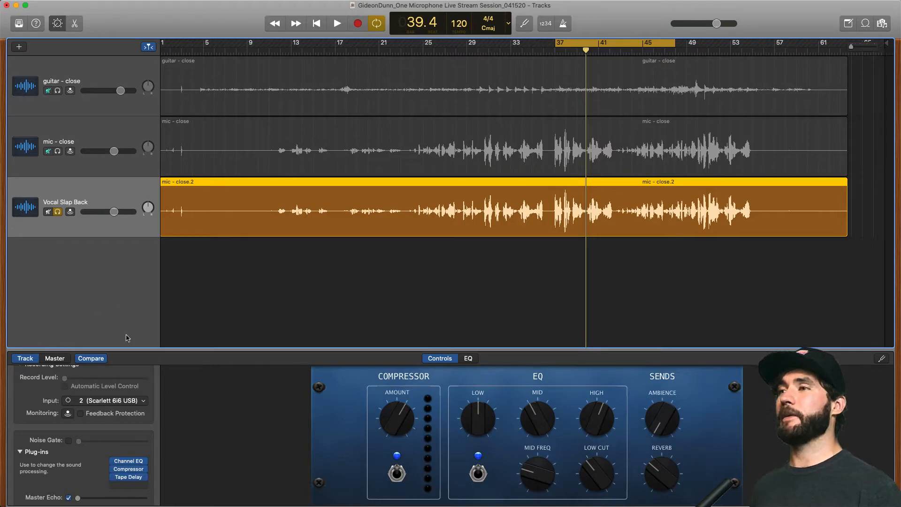
Add a Distortion II plug-in after the Tape Delay on the Vocal Slap Back track and move its window clear of the tracks
{"action": "left_click", "coordinate": [144, 487]}
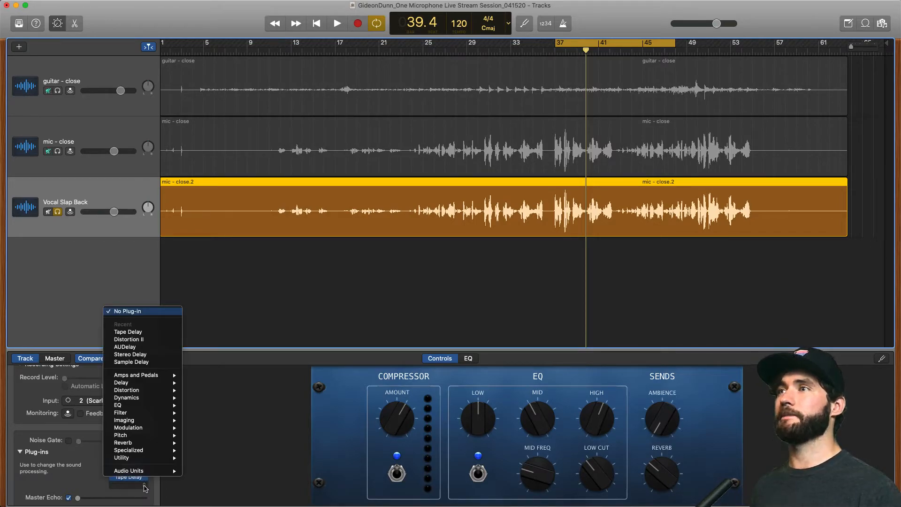
{"action": "mouse_move", "coordinate": [146, 407]}
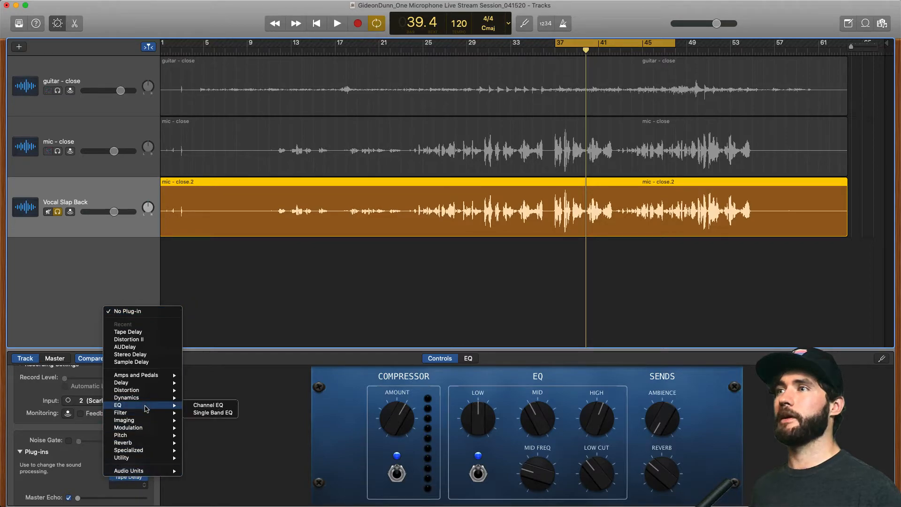
{"action": "mouse_move", "coordinate": [145, 392]}
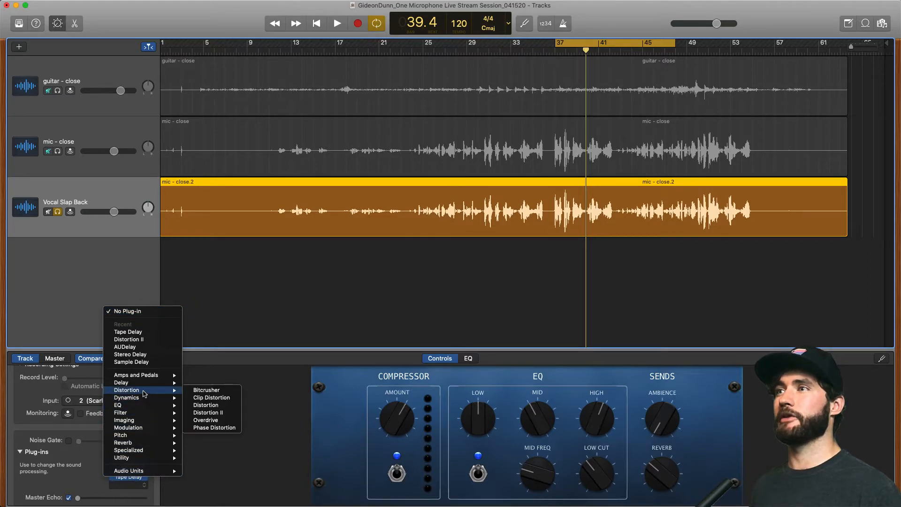
{"action": "left_click", "coordinate": [219, 413]}
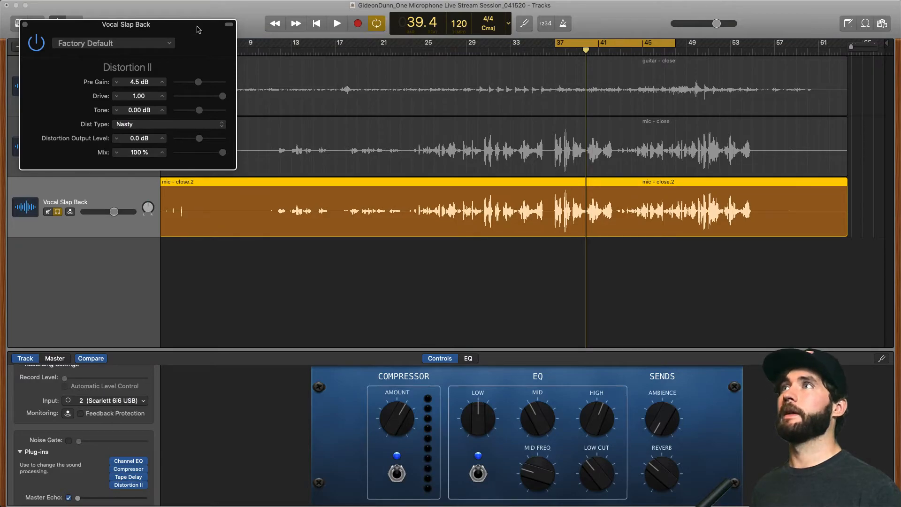
{"action": "left_click_drag", "start_coordinate": [199, 29], "coordinate": [347, 254]}
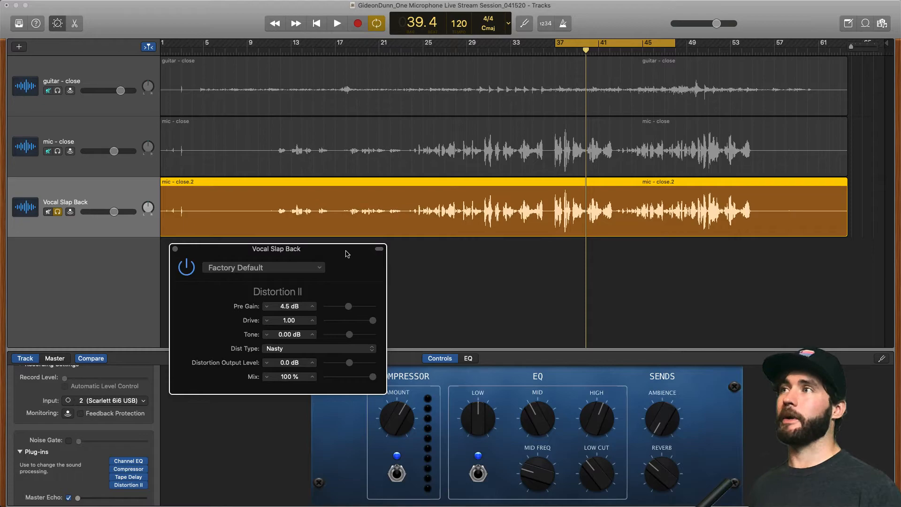
Load the Warm Vocal preset in Distortion II and close the plug-in window
{"action": "left_click", "coordinate": [311, 269]}
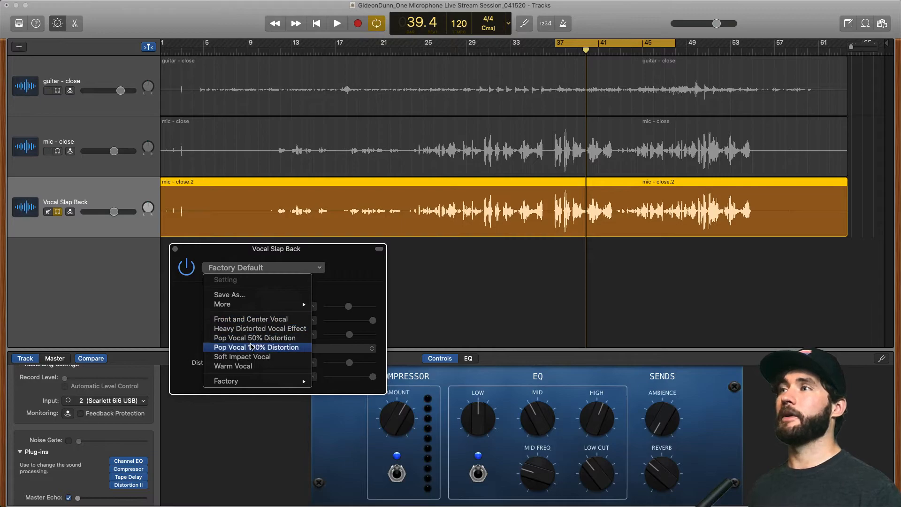
{"action": "left_click", "coordinate": [255, 368]}
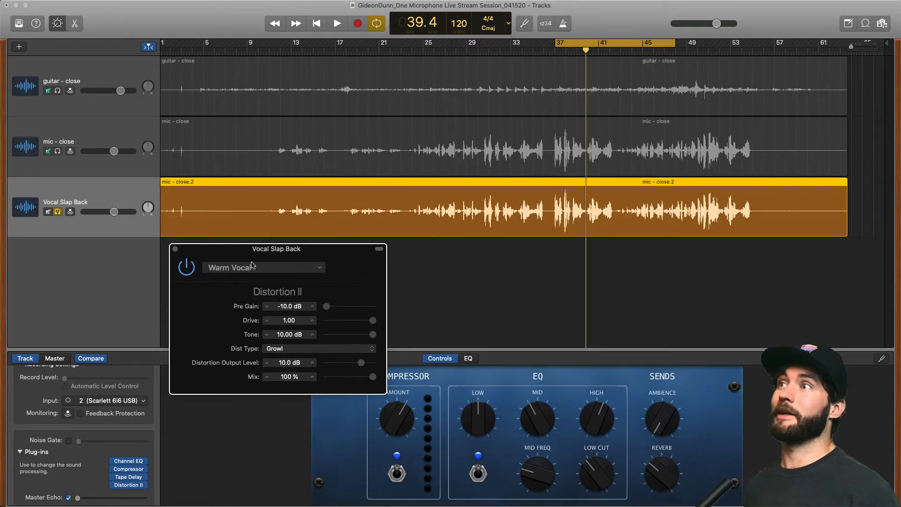
{"action": "left_click", "coordinate": [176, 249]}
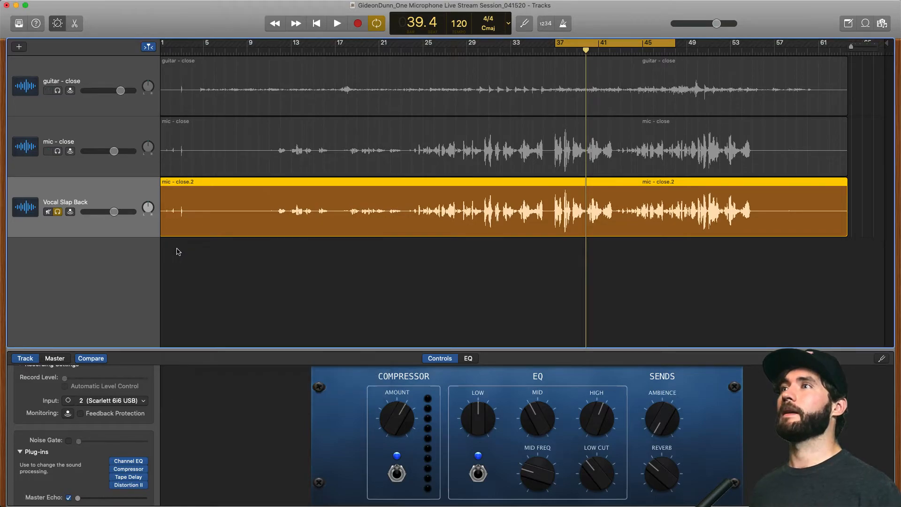
Unsolo the Vocal Slap Back track and bring its volume up from silence to about a quarter of the fader range during playback
{"action": "left_click", "coordinate": [58, 212]}
{"action": "left_click_drag", "start_coordinate": [120, 213], "coordinate": [83, 212]}
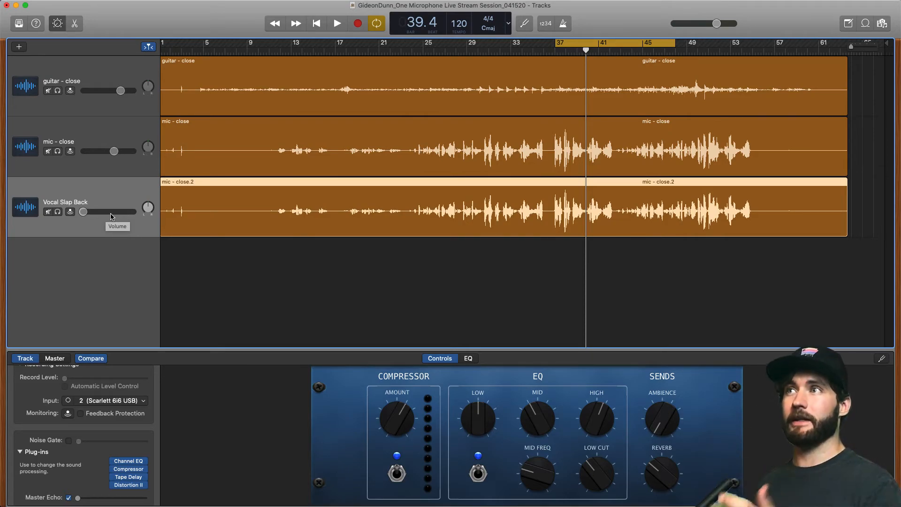
{"action": "key", "text": "space"}
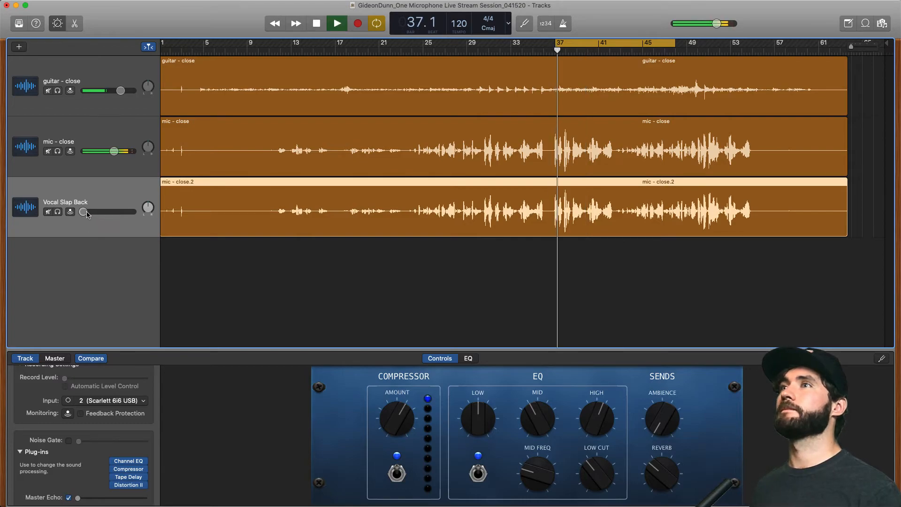
{"action": "left_click_drag", "start_coordinate": [83, 212], "coordinate": [96, 213]}
{"action": "key", "text": "space"}
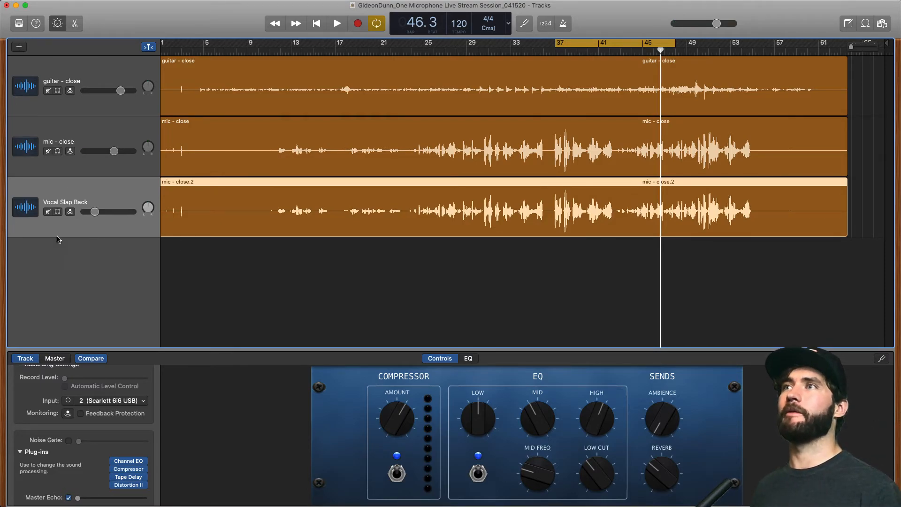
Mute the Vocal Slap Back track and audition the cycled section without the effect
{"action": "left_click", "coordinate": [48, 212]}
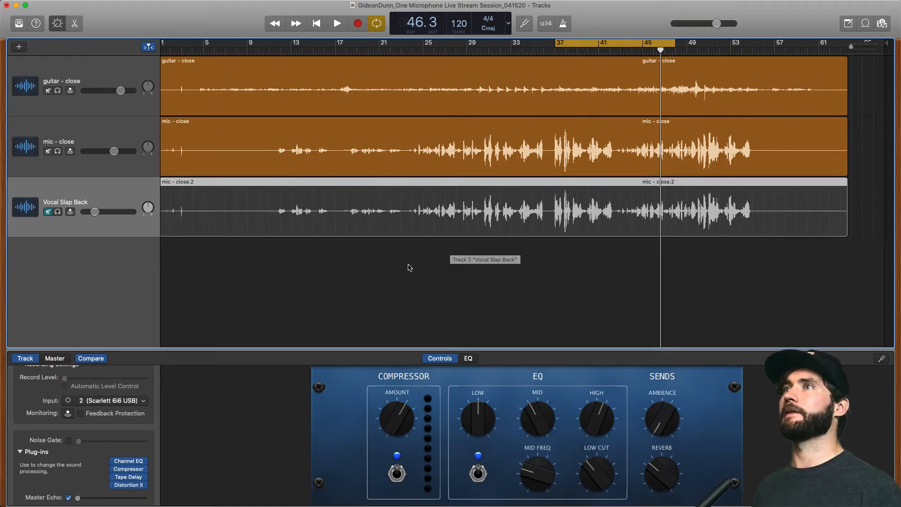
{"action": "key", "text": "space"}
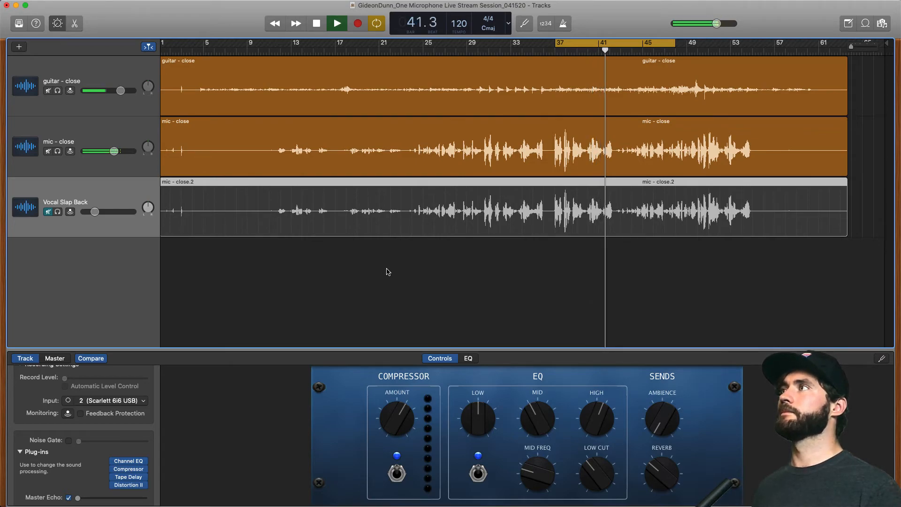
{"action": "key", "text": "space"}
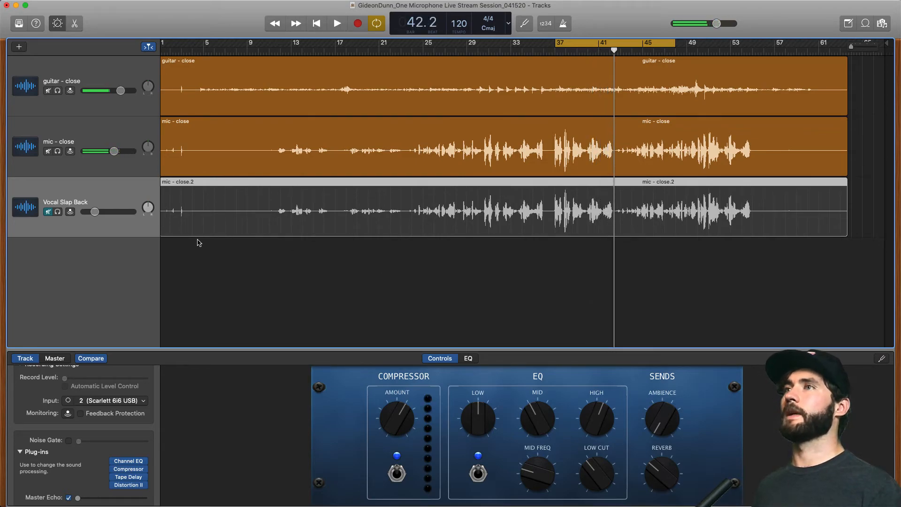
Unmute the Vocal Slap Back track and lower its volume very slightly while listening to the full mix
{"action": "left_click", "coordinate": [49, 212]}
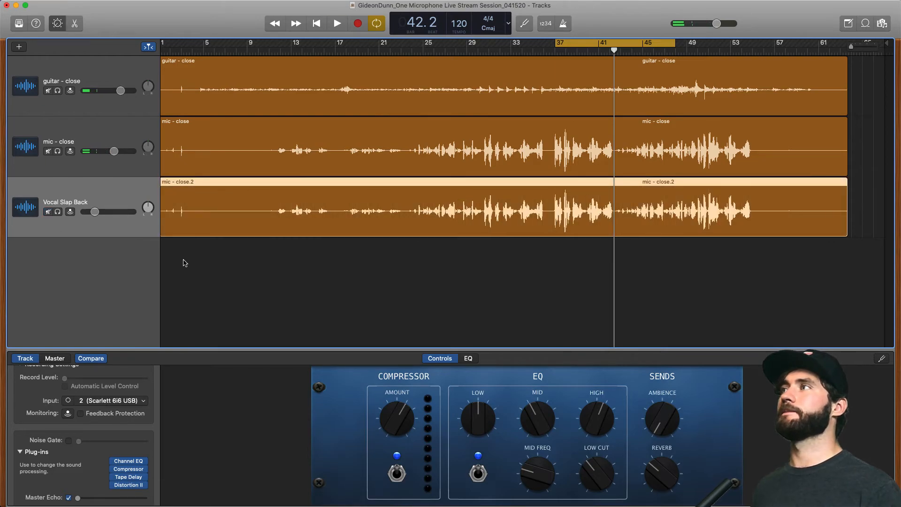
{"action": "key", "text": "space"}
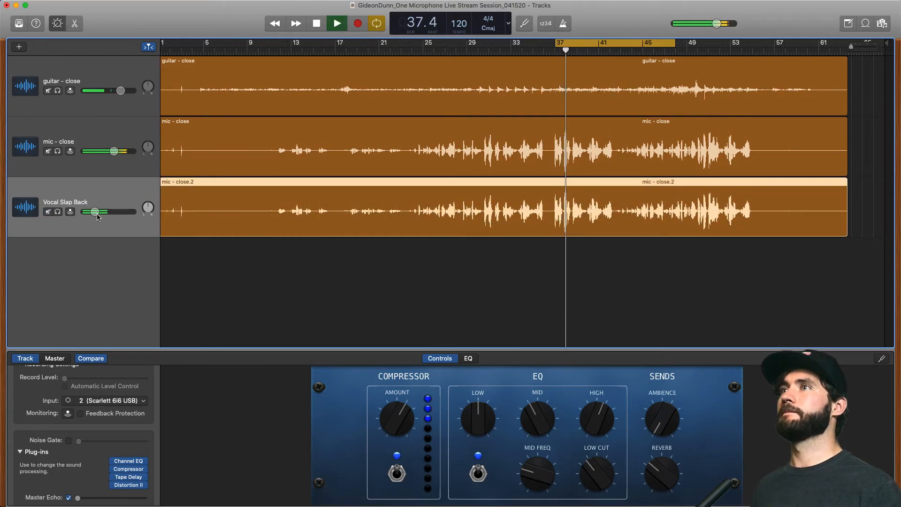
{"action": "left_click_drag", "start_coordinate": [97, 215], "coordinate": [96, 216]}
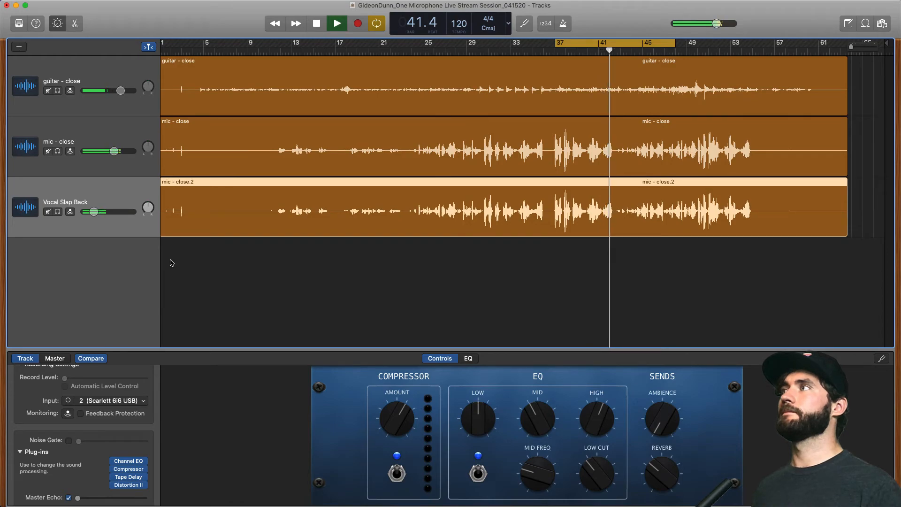
{"action": "key", "text": "space"}
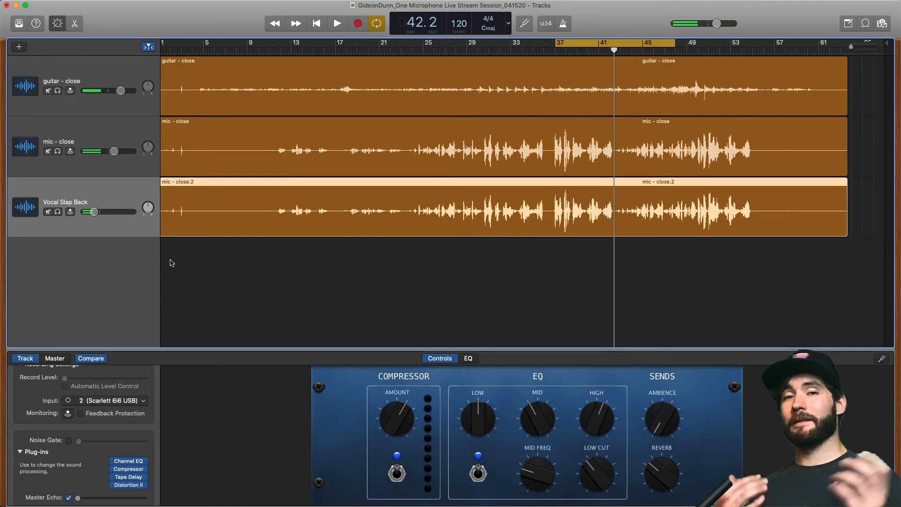